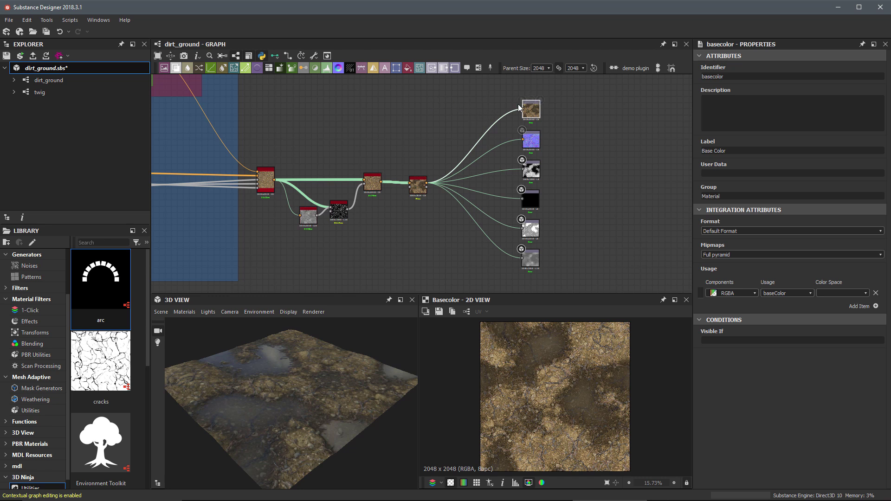
Frame the six dirt_ground output nodes together and title the frame 'sbsar'
left_click_drag(569, 107, 541, 268)
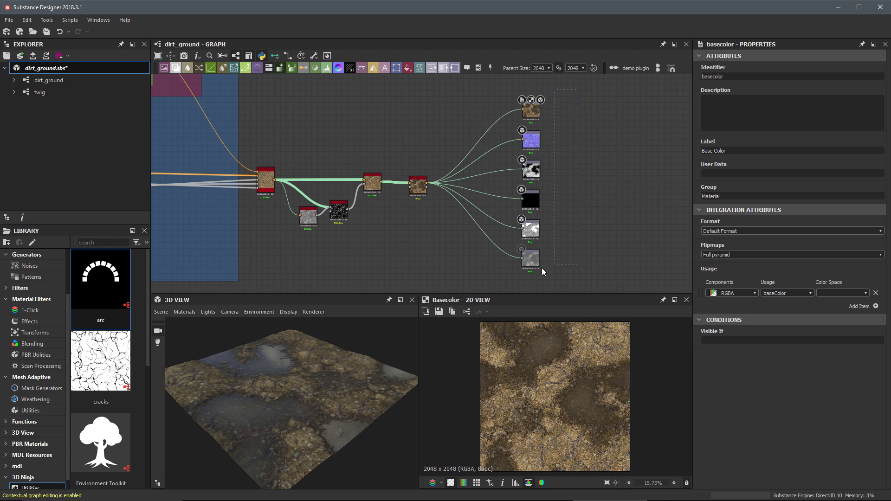
left_click(480, 68)
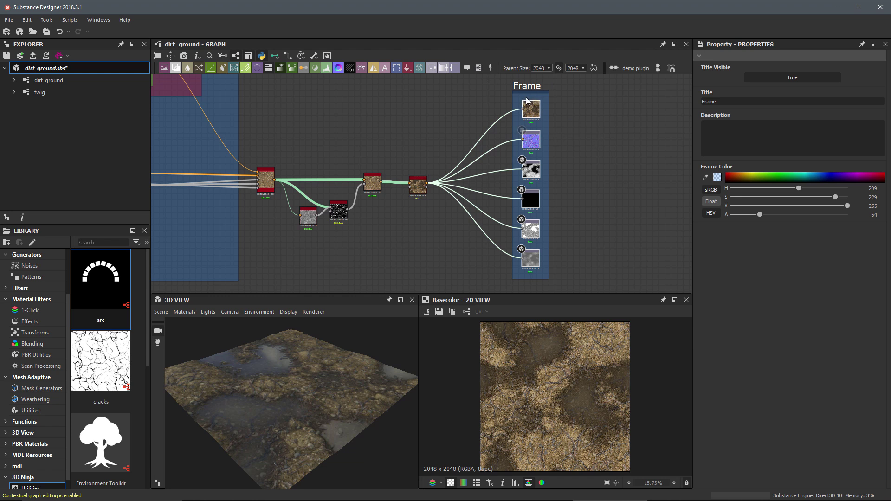
left_click(526, 101)
double_click(724, 101)
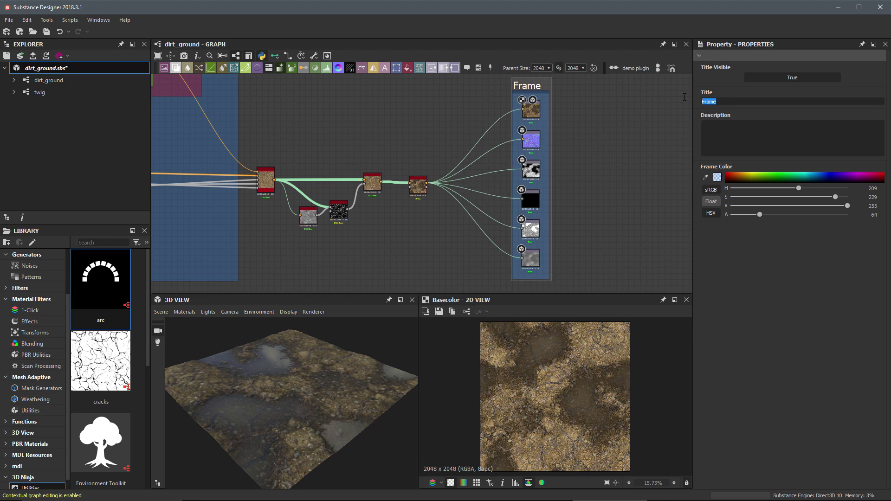
type("sbsar")
key("Return")
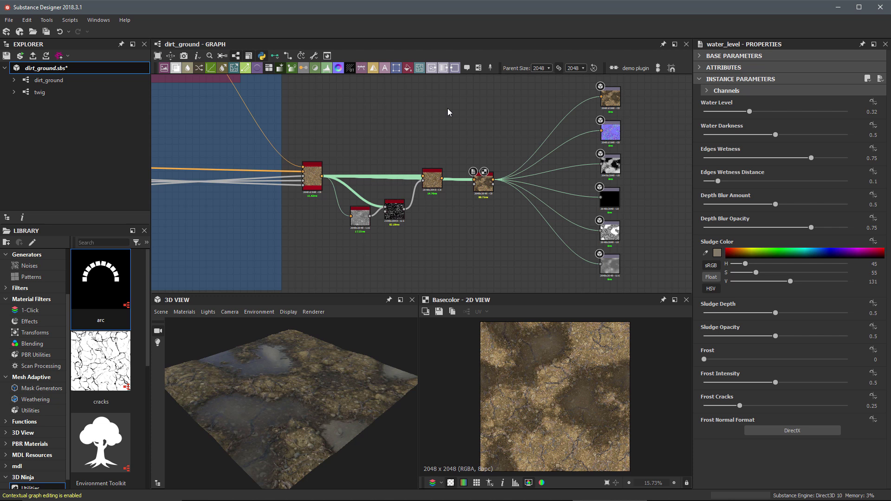
Publish dirt_ground.sbs over the existing dirt_ground.sbsar, confirming the replacement
left_click(44, 69)
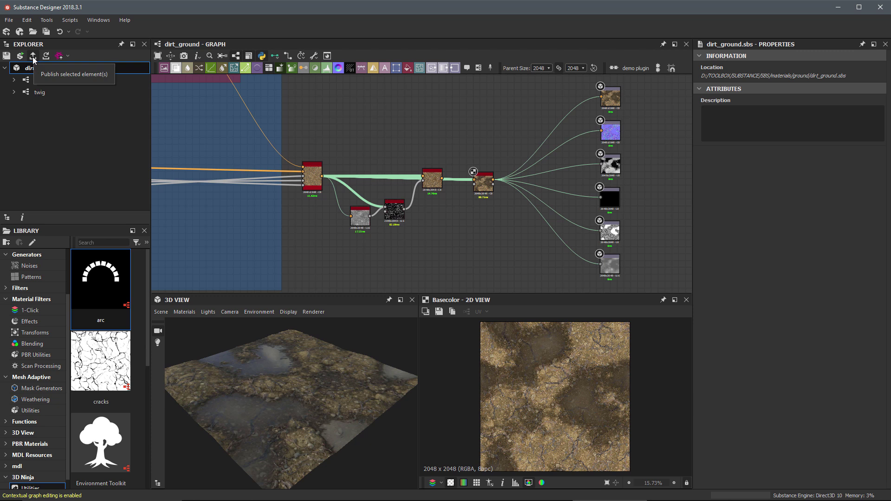
left_click(32, 57)
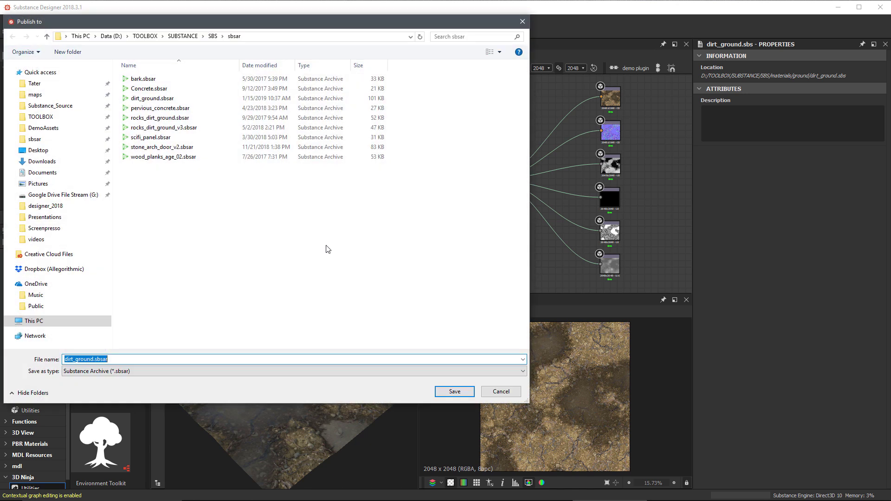
left_click(152, 98)
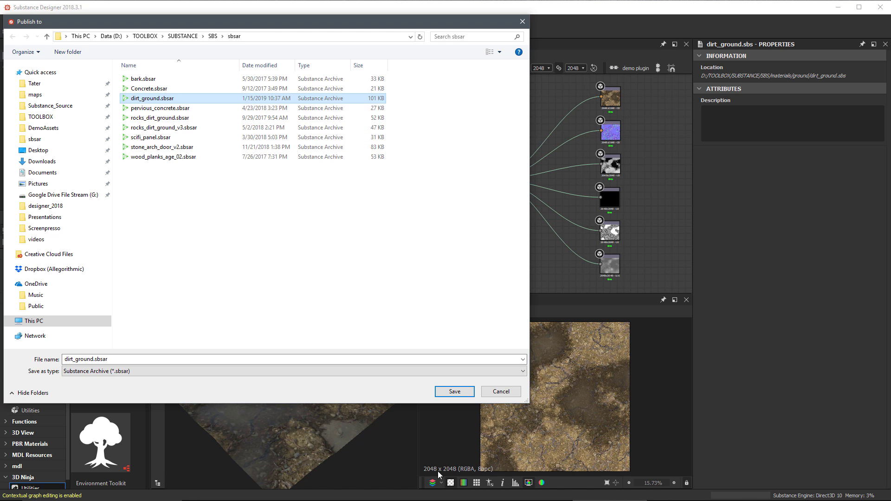
left_click(455, 391)
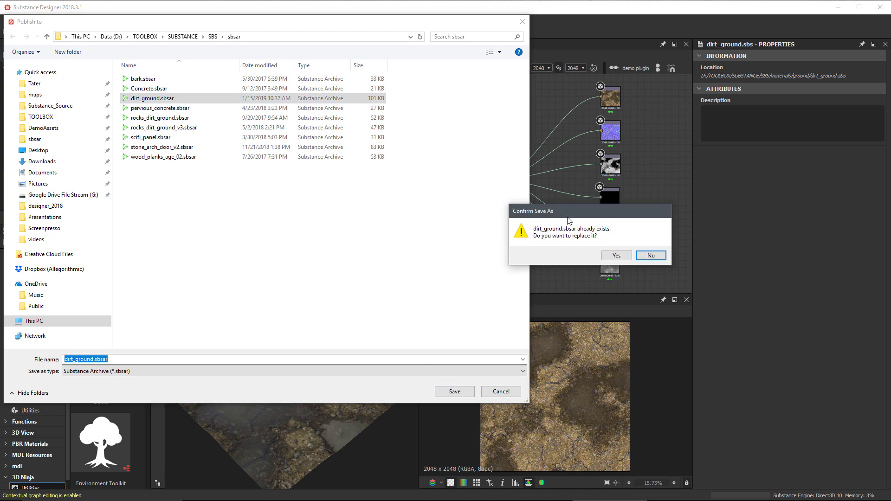
left_click(520, 226)
Keep Auto compression with Output size and Random seed exposed, and confirm the publish
left_click_drag(550, 185, 352, 118)
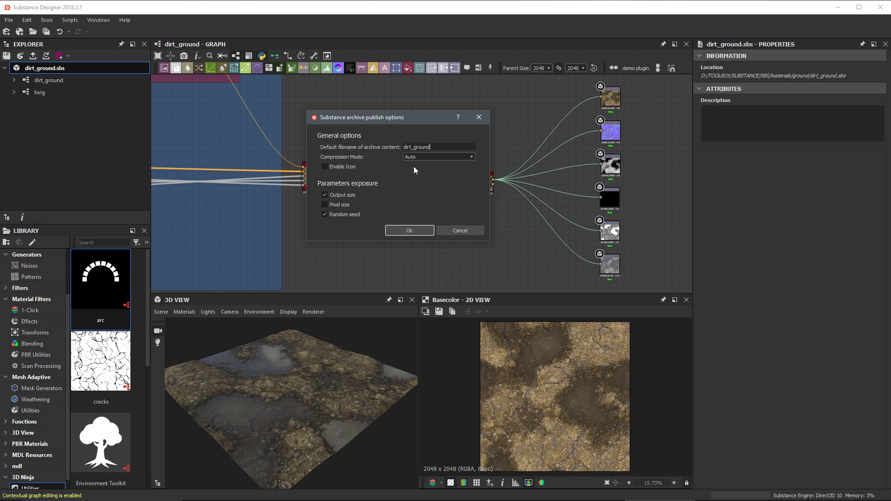
left_click(441, 155)
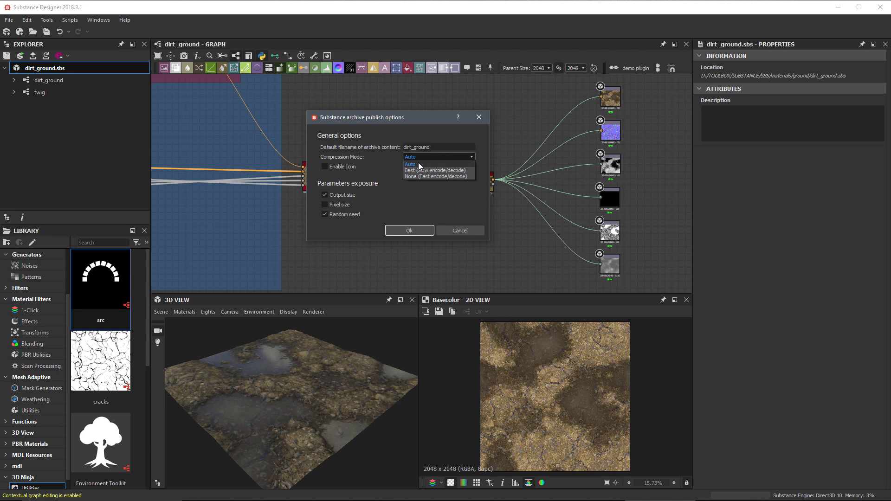
left_click(405, 188)
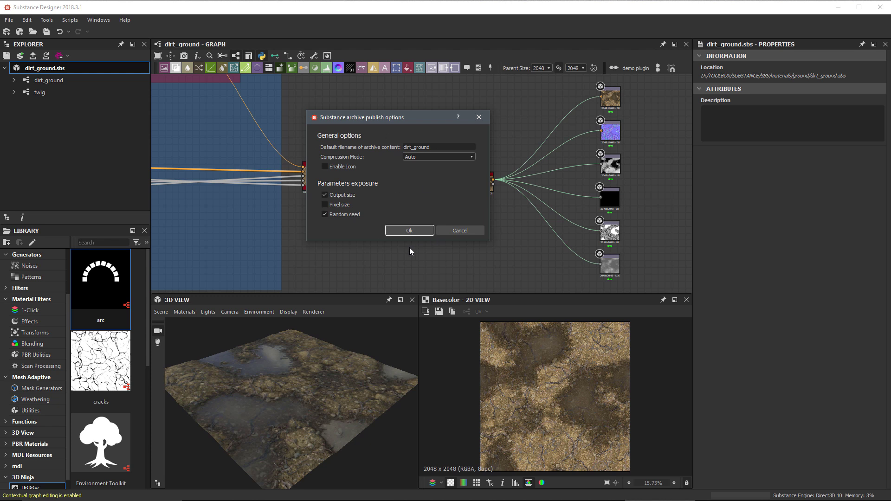
left_click(403, 230)
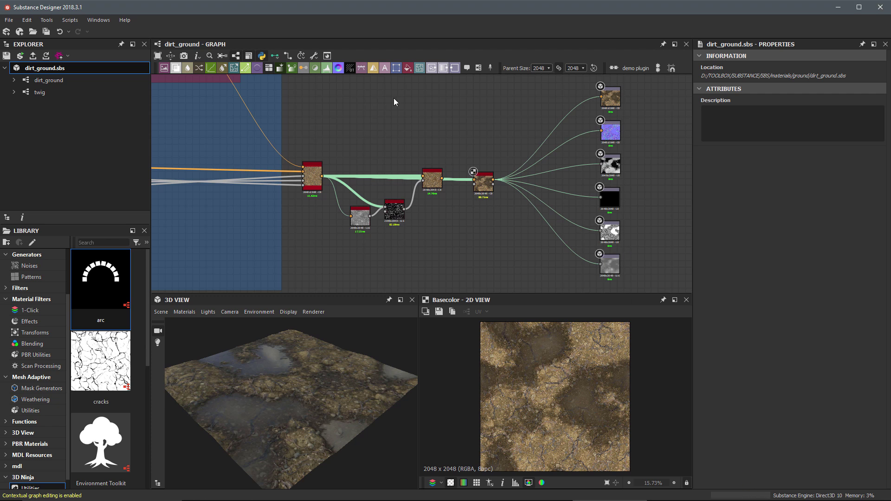
Verify dirt_ground.sbsar is 3,041 KB without saving, then select the Water Level node
left_click(33, 55)
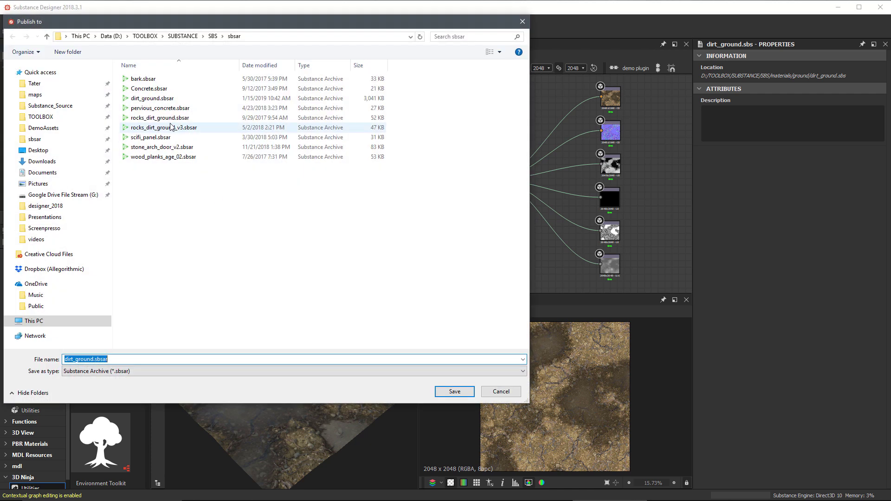
left_click(144, 98)
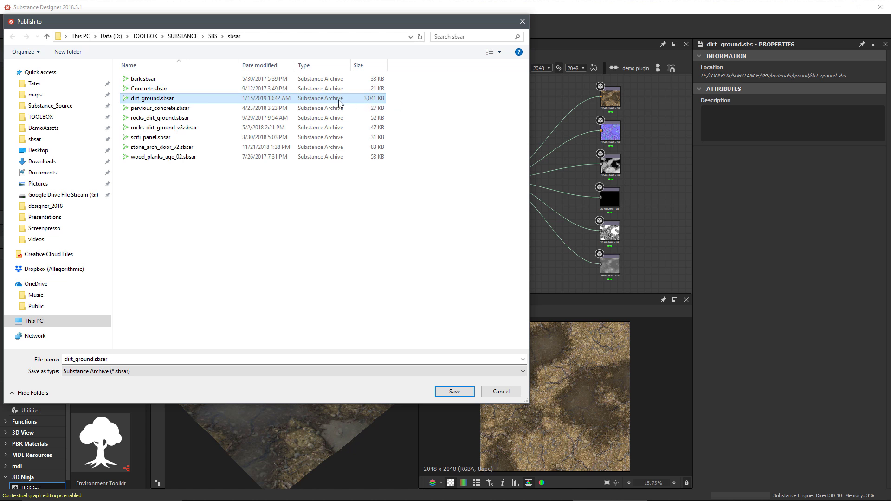
left_click(502, 392)
scroll(481, 179, "up", 7)
left_click(480, 179)
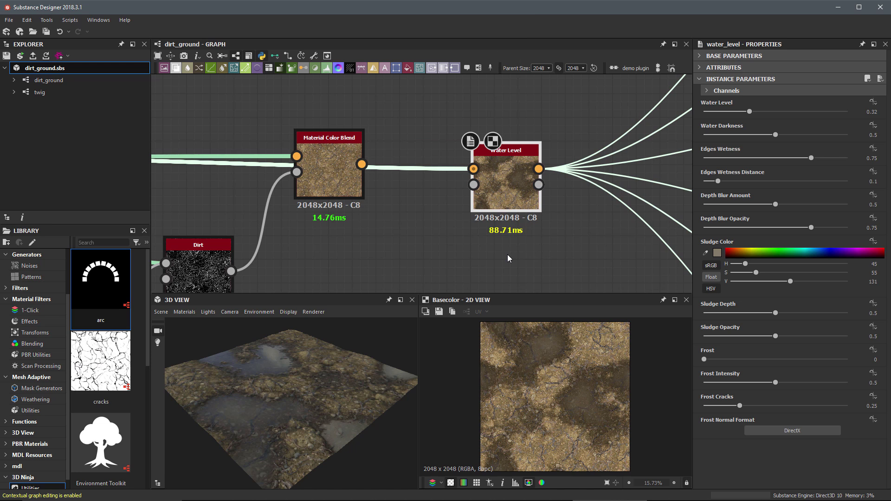
Open the water_level graph referenced by the Water Level node
scroll(534, 246, "down", 4)
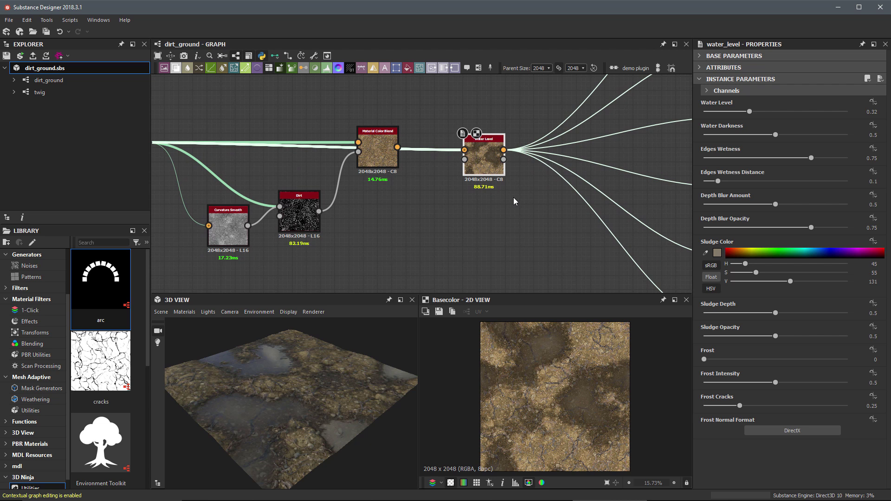
right_click(492, 157)
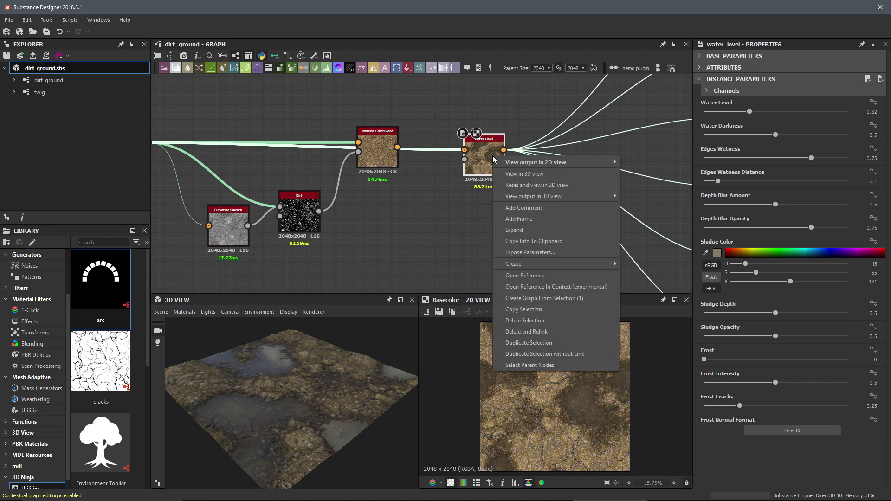
left_click(515, 275)
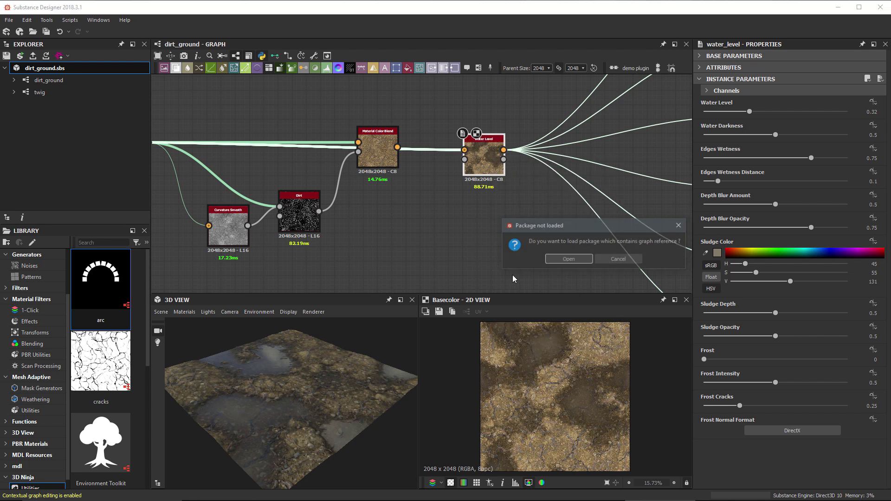
left_click(560, 258)
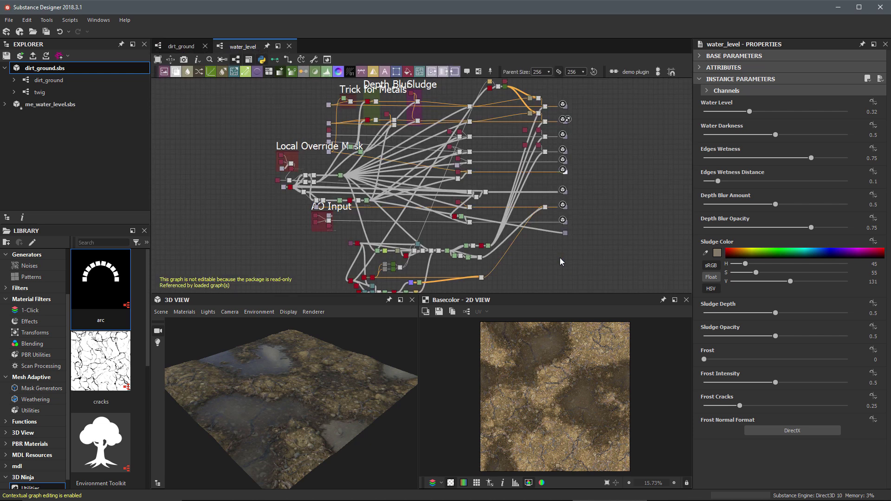
Expand me_water_level.sbs Resources and inspect the scratched_metal resource
left_click(5, 105)
left_click(14, 153)
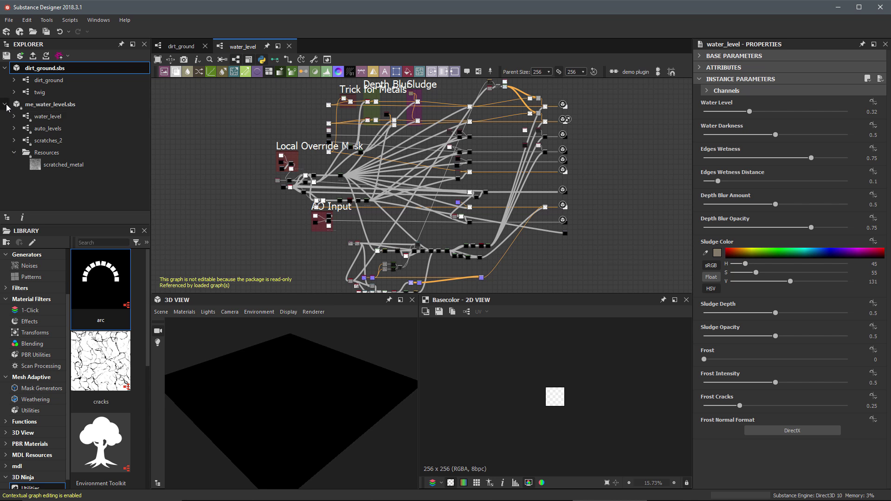
left_click(77, 167)
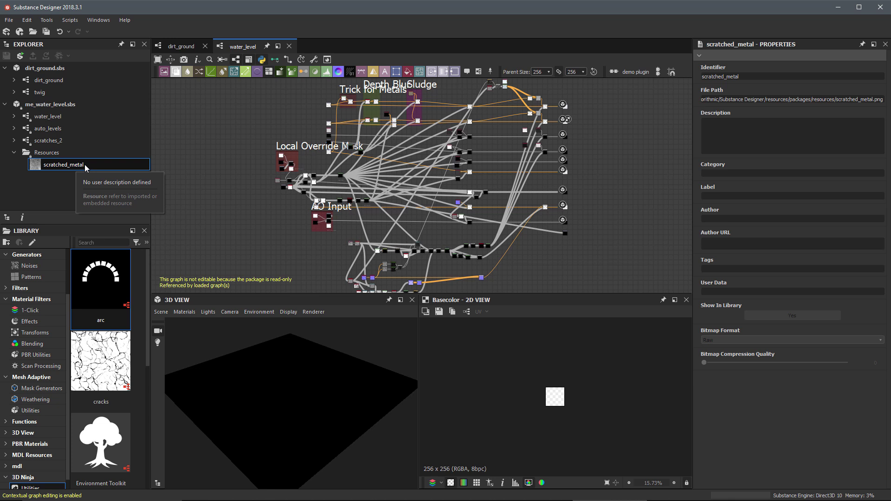
Reopen dirt_ground and wire Water Level between Material Color Blend and all six outputs
left_click(48, 80)
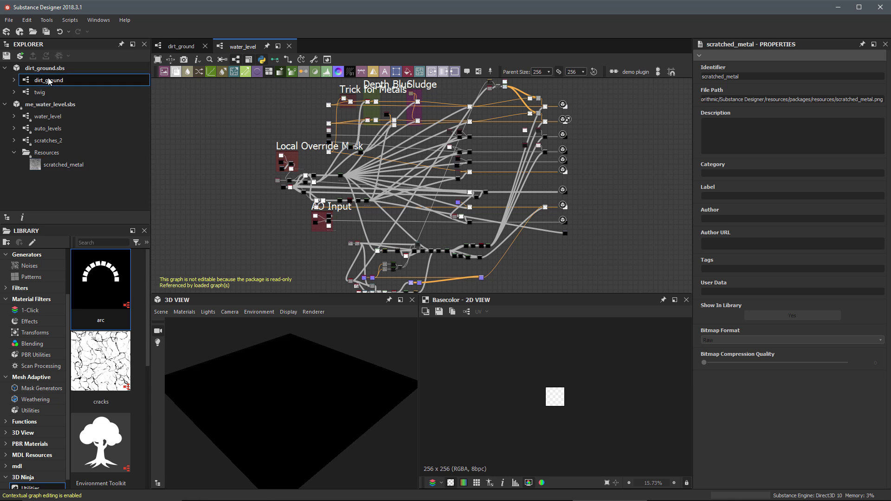
double_click(49, 81)
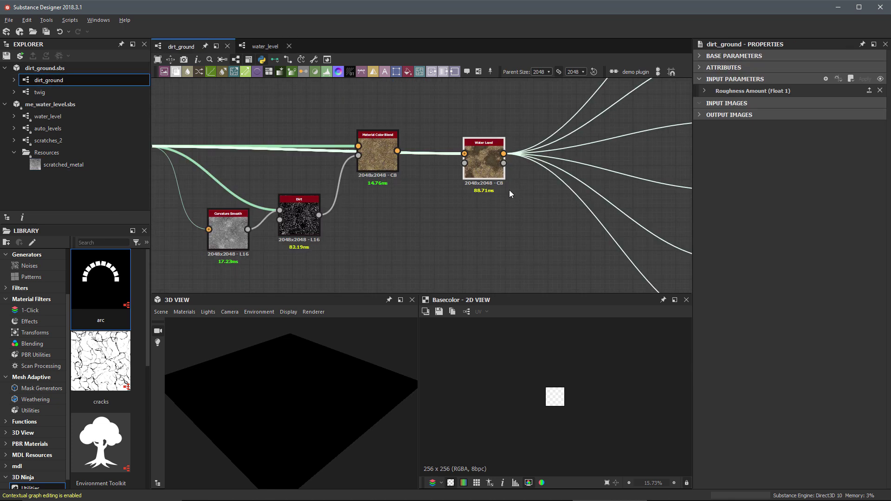
scroll(499, 188, "up", 2)
mouse_move(339, 158)
left_mouse_down()
mouse_move(339, 142)
mouse_move(348, 143)
left_mouse_up()
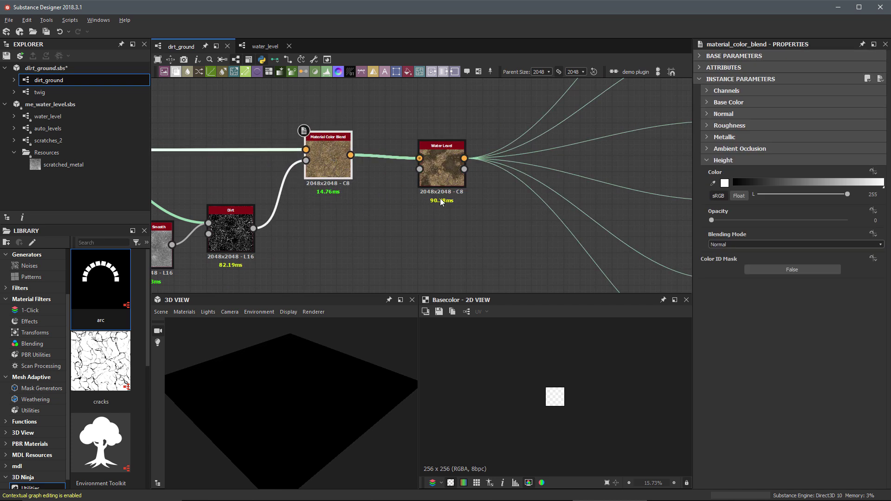
scroll(327, 195, "down", 5)
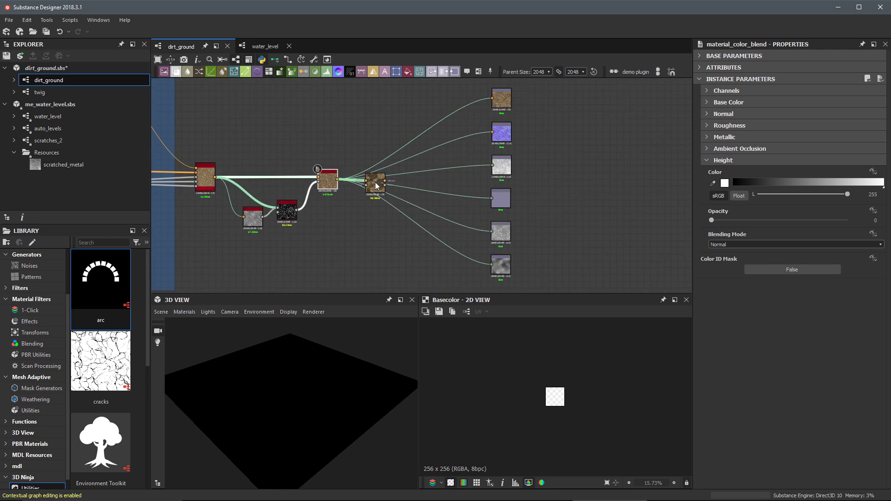
left_click_drag(374, 182, 348, 227)
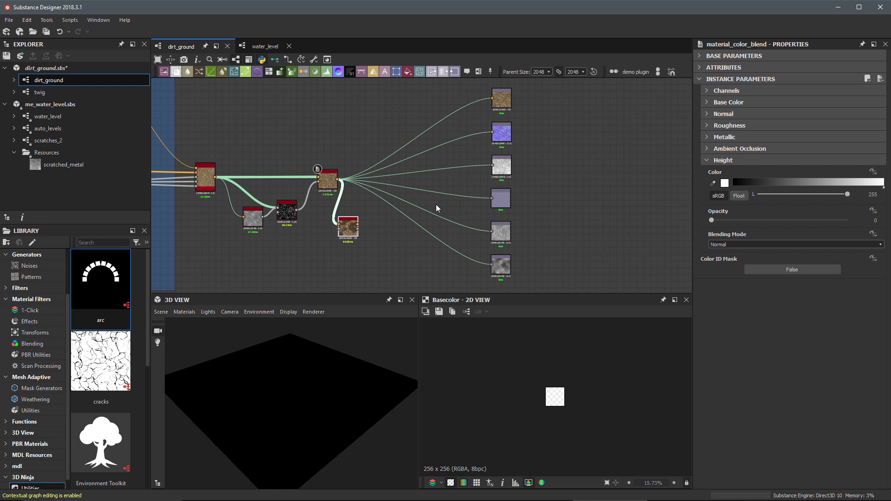
left_click_drag(359, 224, 360, 180)
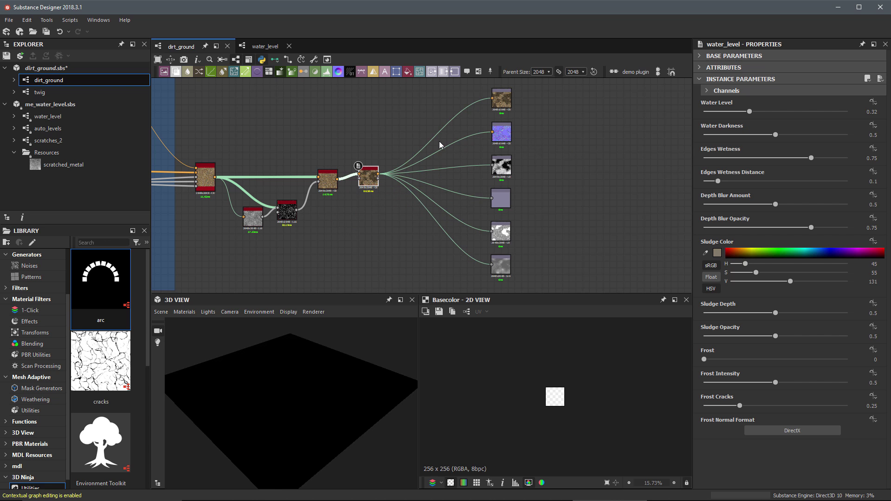
scroll(392, 195, "up", 3)
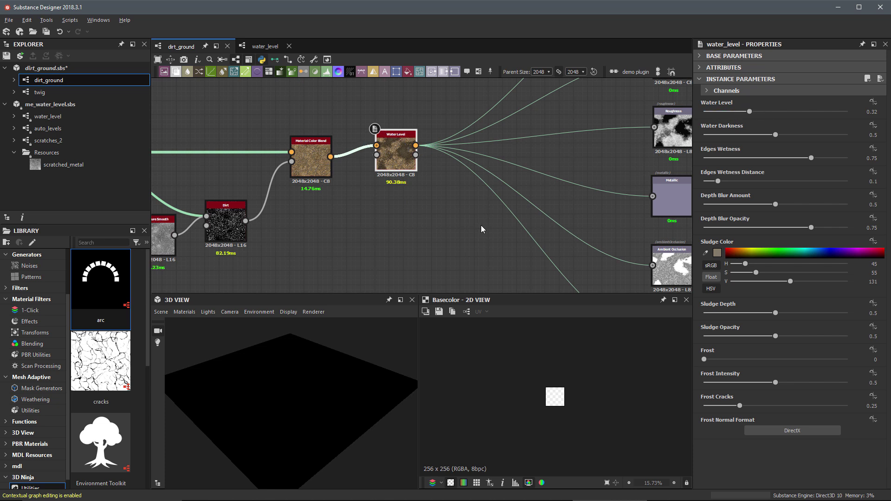
scroll(481, 225, "down", 3)
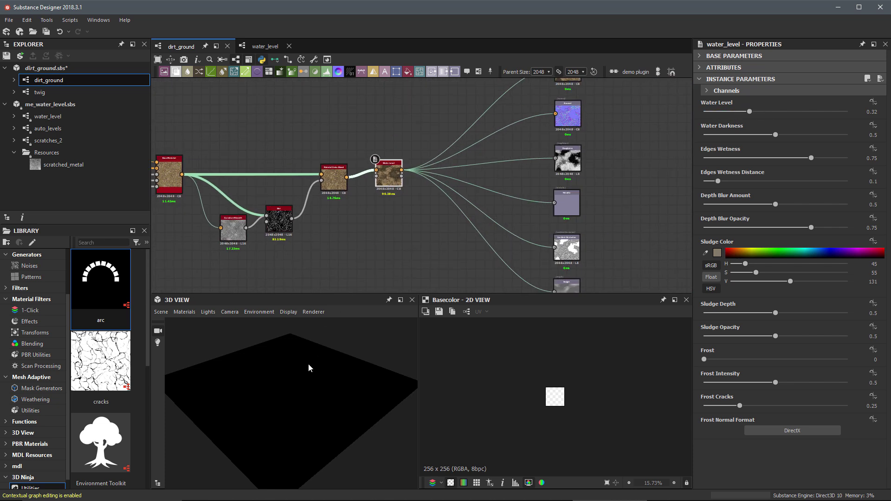
Show the outputs in the 3D View and drop Water Level and Edges Wetness Distance to 0
right_click(411, 204)
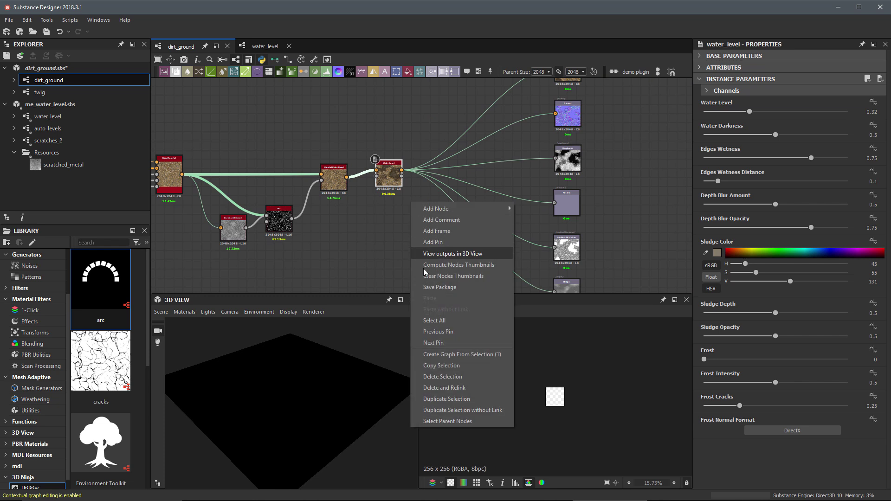
left_click(449, 255)
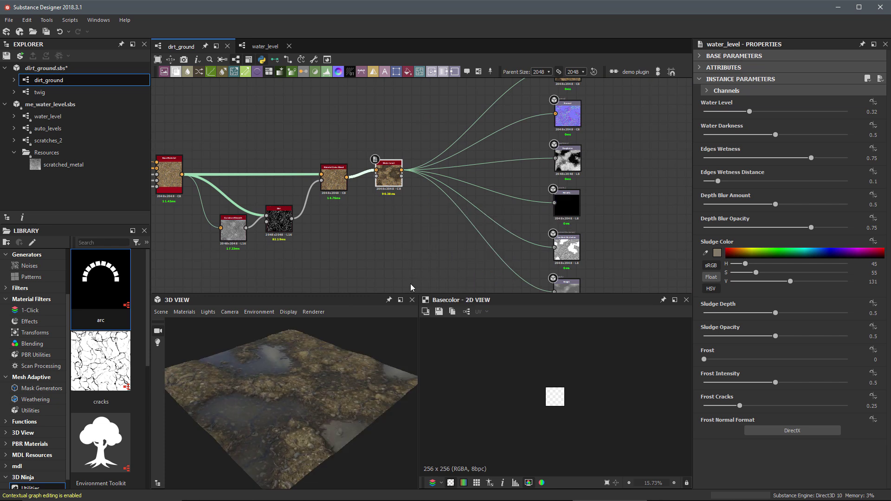
left_click_drag(352, 332, 300, 399)
scroll(402, 202, "up", 5)
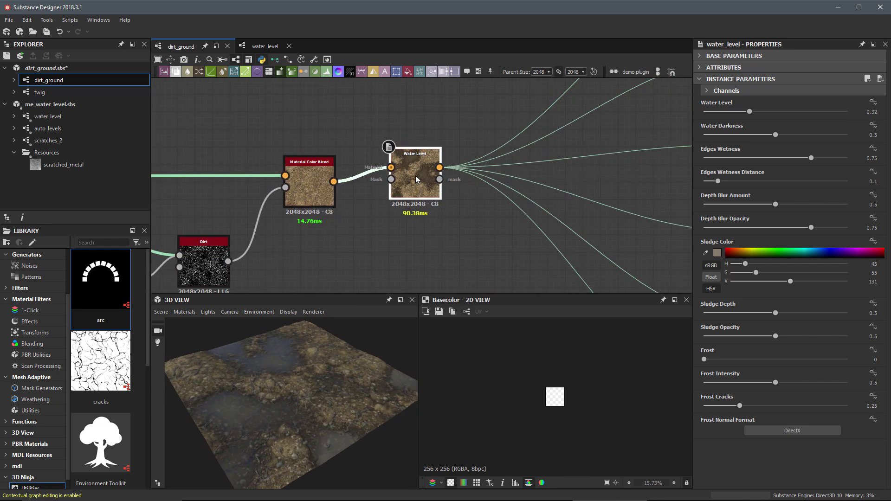
left_click_drag(749, 111, 698, 110)
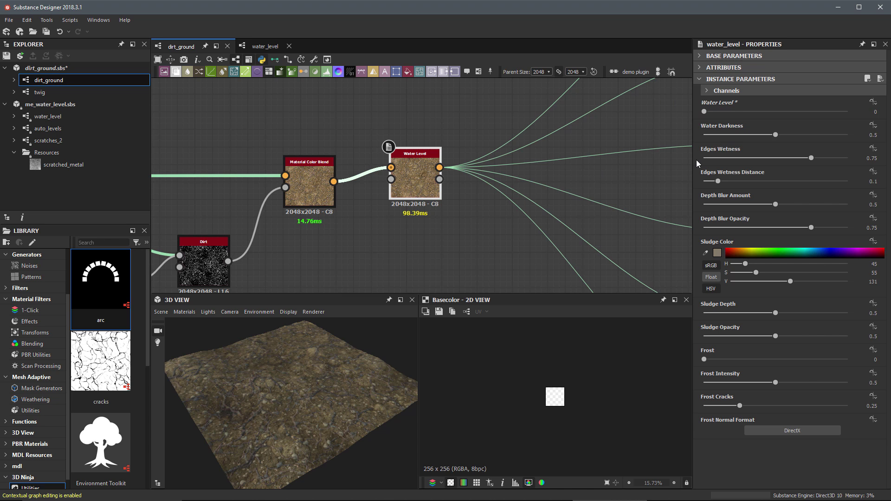
left_click_drag(717, 182, 689, 180)
Expose the Water Level parameter as the graph input water_level
left_click(870, 104)
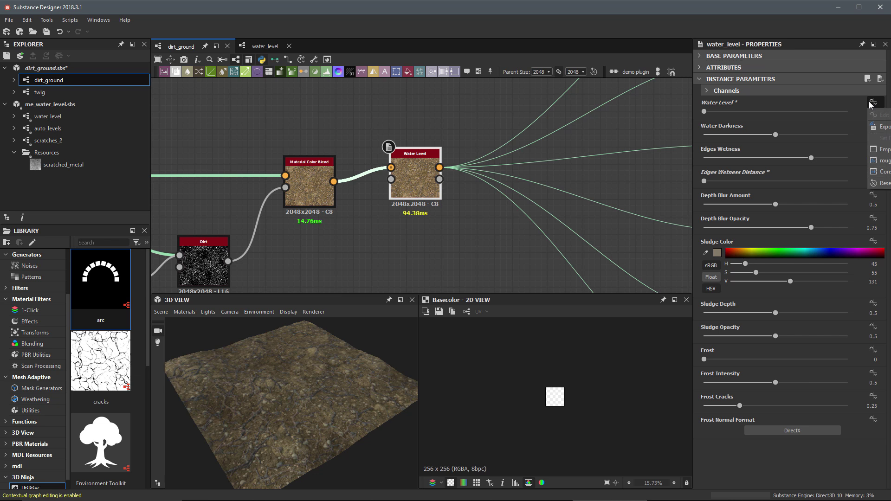
left_click(875, 127)
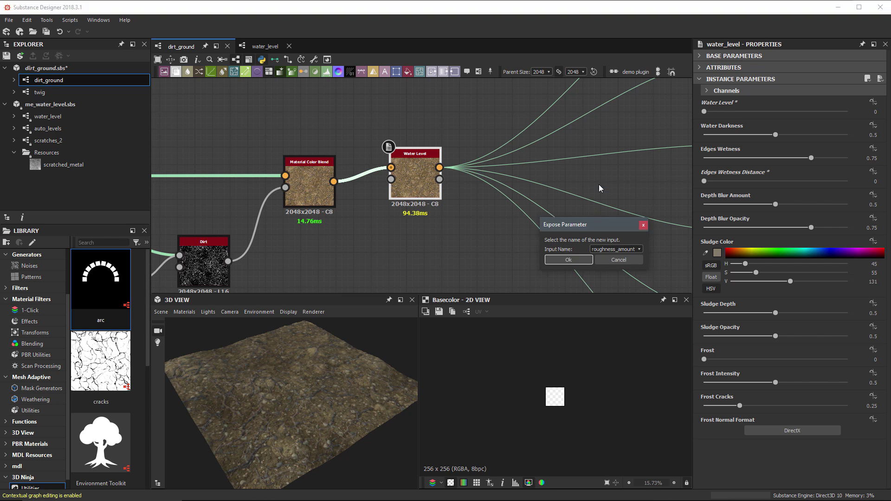
left_click(610, 190)
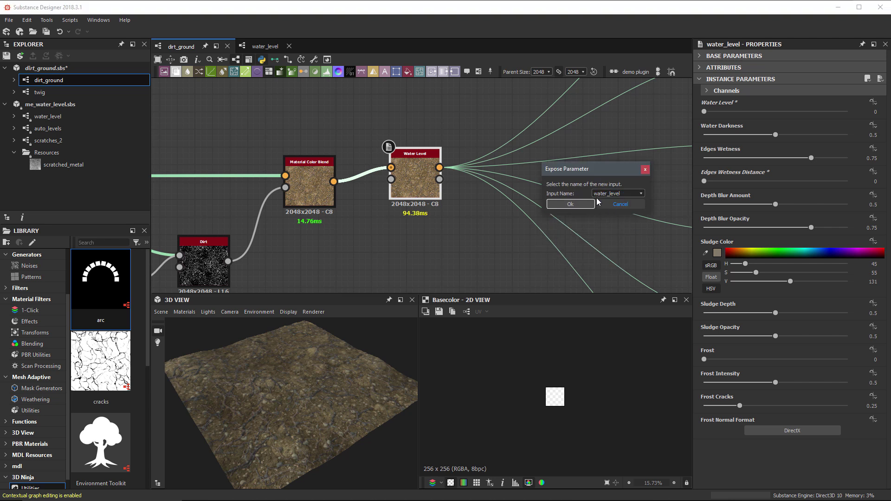
left_click(608, 208)
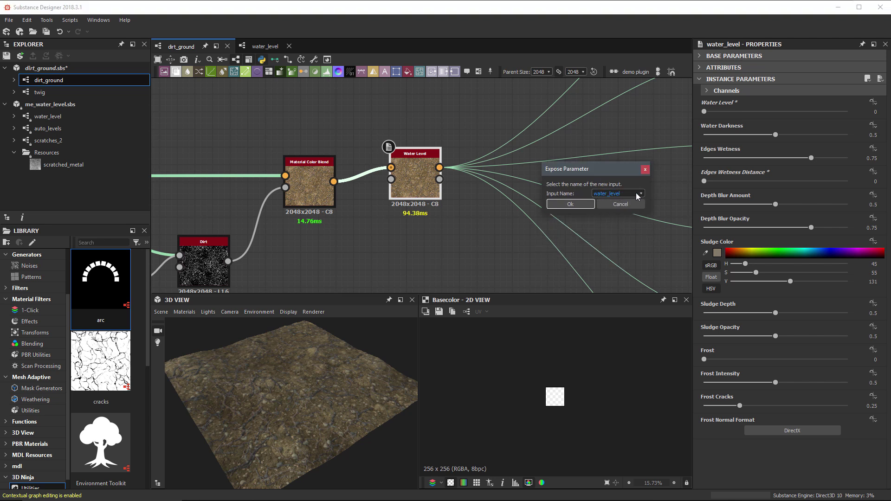
left_click(570, 204)
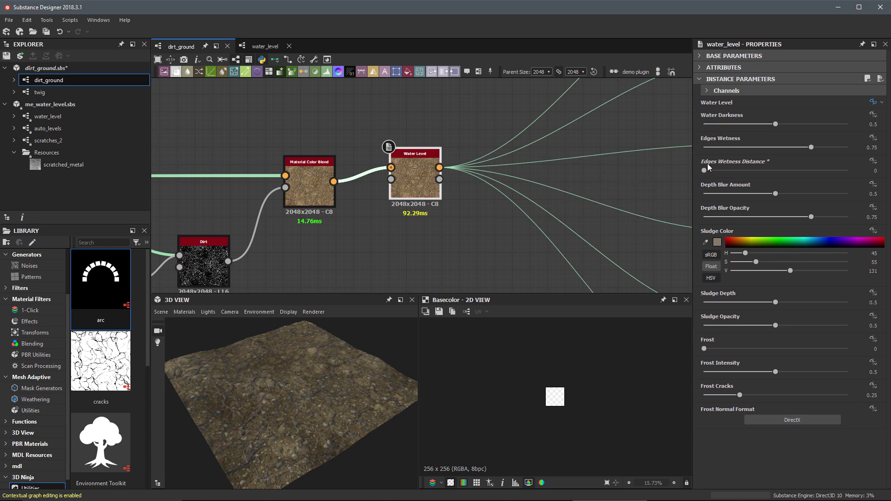
Expose Edges Wetness Distance as the graph input edges_wetness_distance
left_click(873, 161)
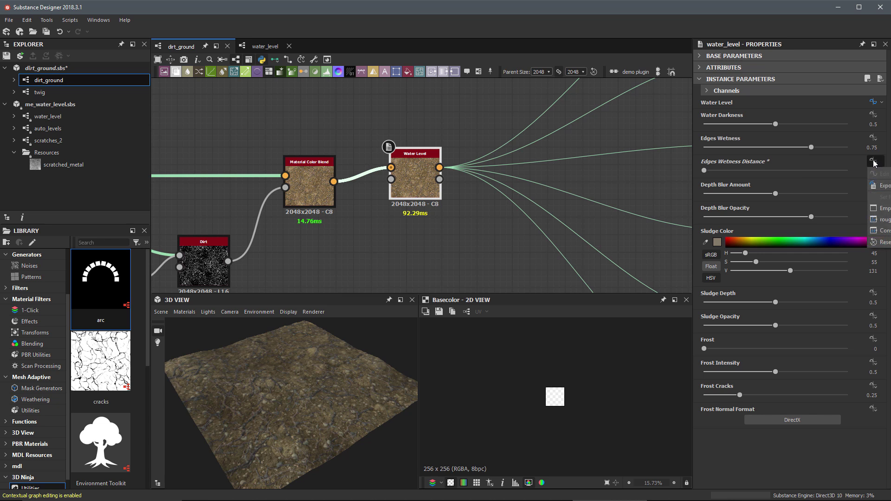
left_click(883, 187)
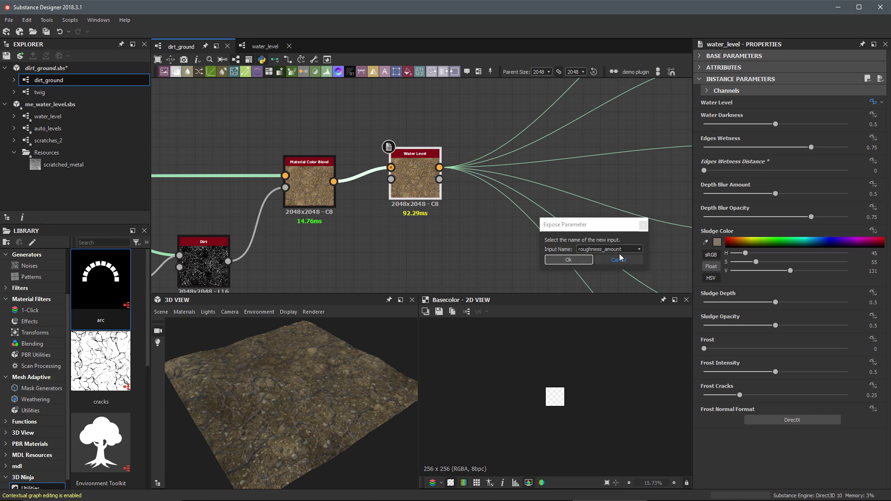
left_click(605, 251)
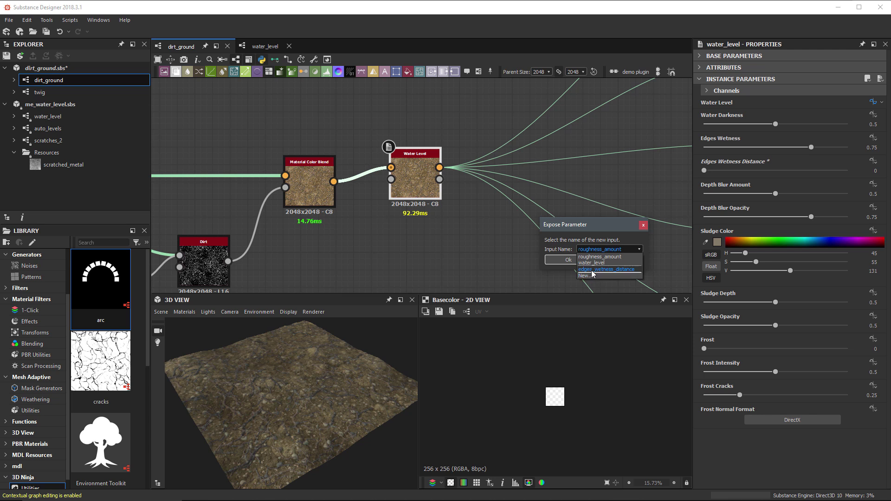
left_click(592, 271)
left_click(568, 260)
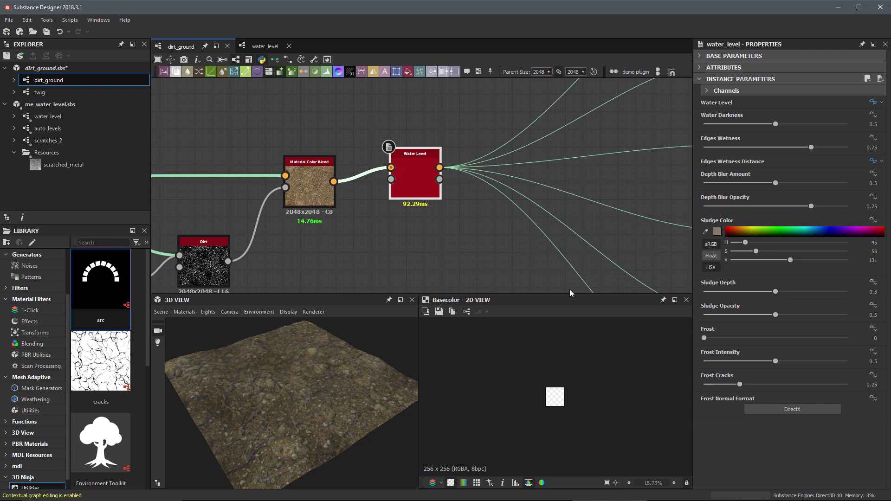
Review the dirt_ground graph's Water Level and Edges Wetness Distance input settings
left_click(471, 214)
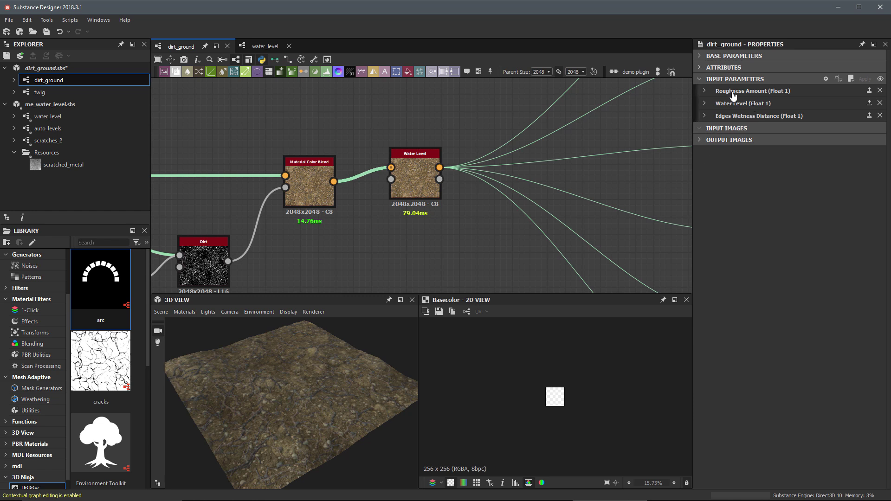
left_click(704, 103)
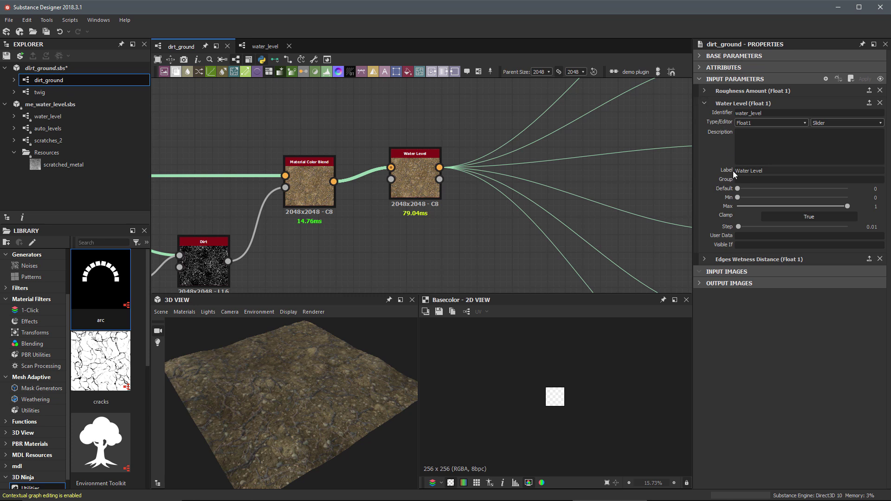
left_click(705, 104)
left_click(704, 116)
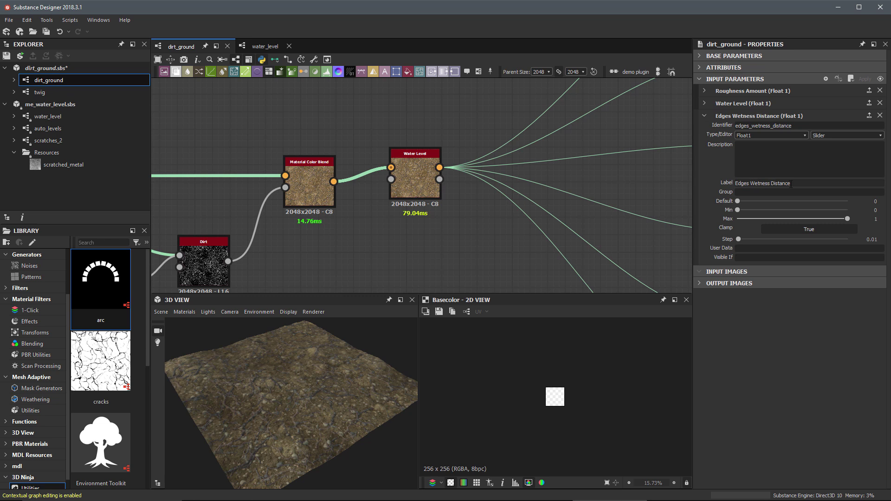
left_click(704, 116)
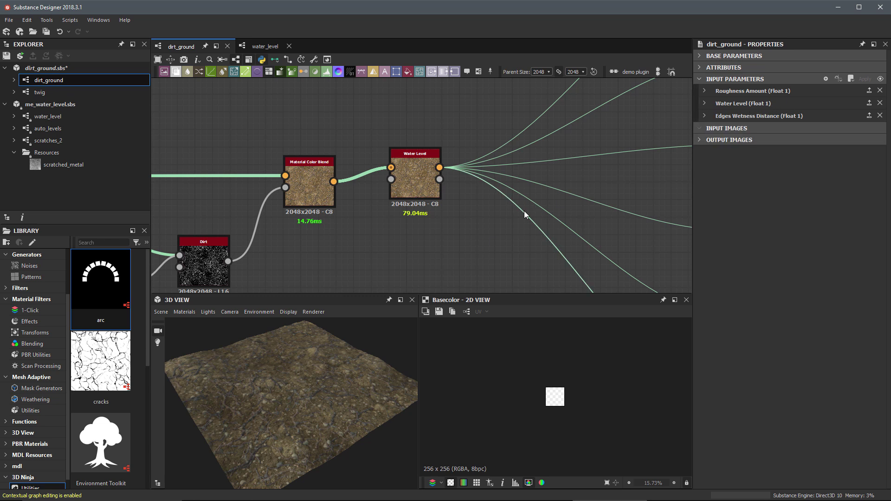
scroll(548, 200, "down", 5)
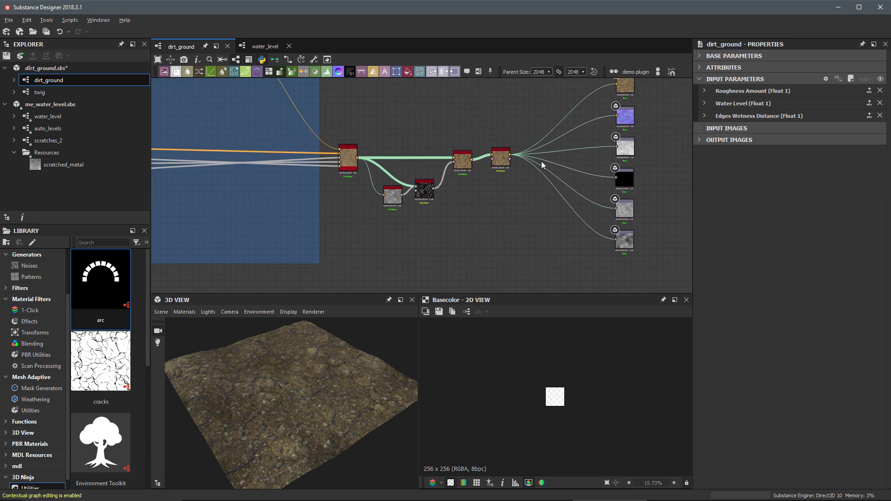
middle_click_drag(541, 163, 548, 179)
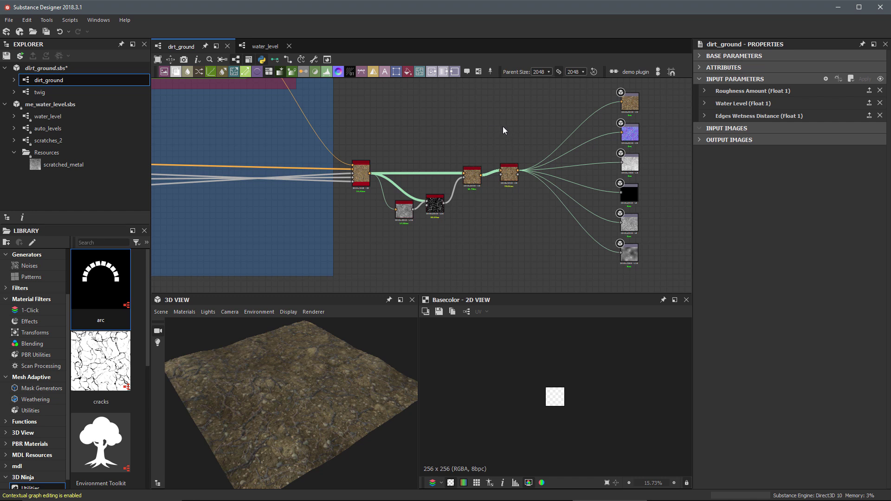
Select the twig graph in the dirt_ground package Explorer
left_click(48, 68)
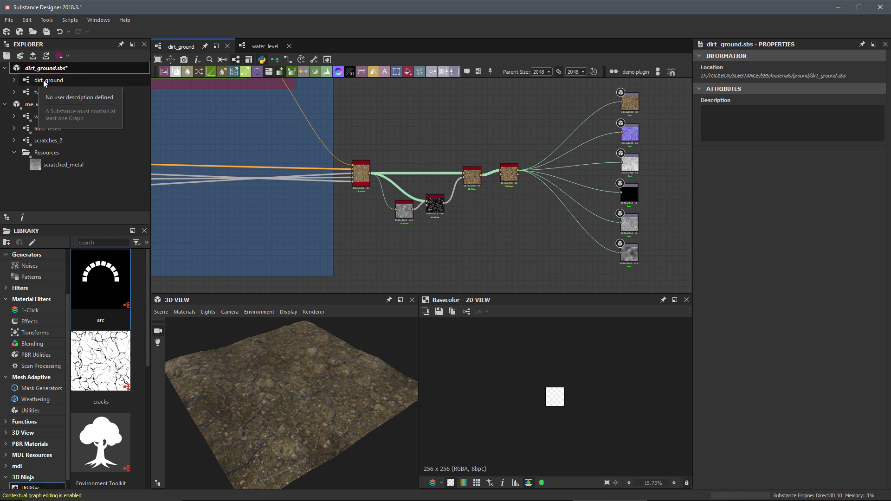
left_click(43, 80)
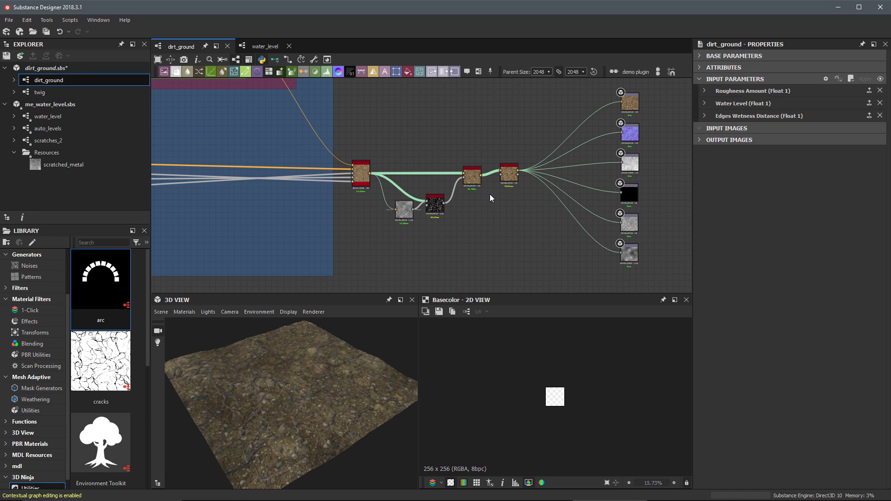
left_click(95, 92)
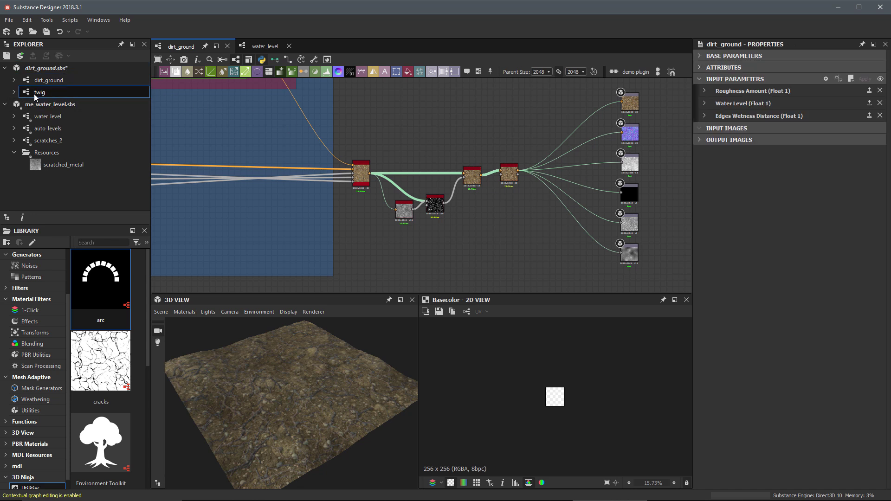
Open the twig graph from the dirt_ground package
double_click(41, 95)
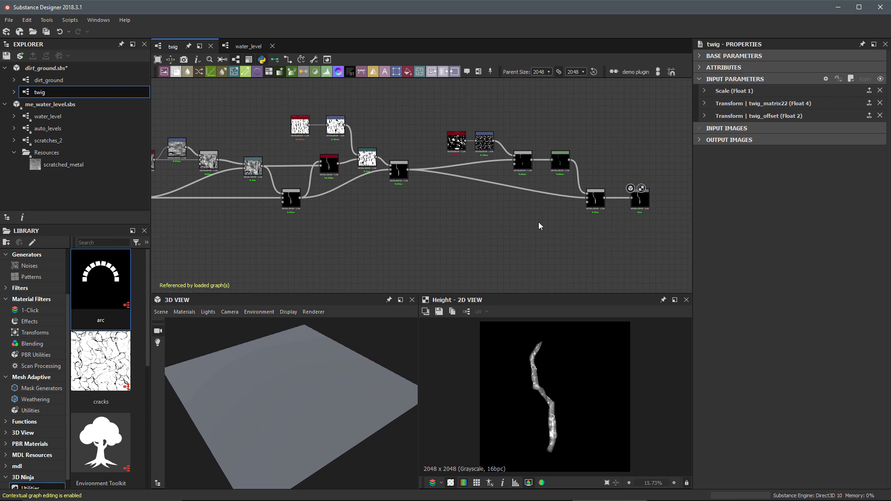
left_click(55, 68)
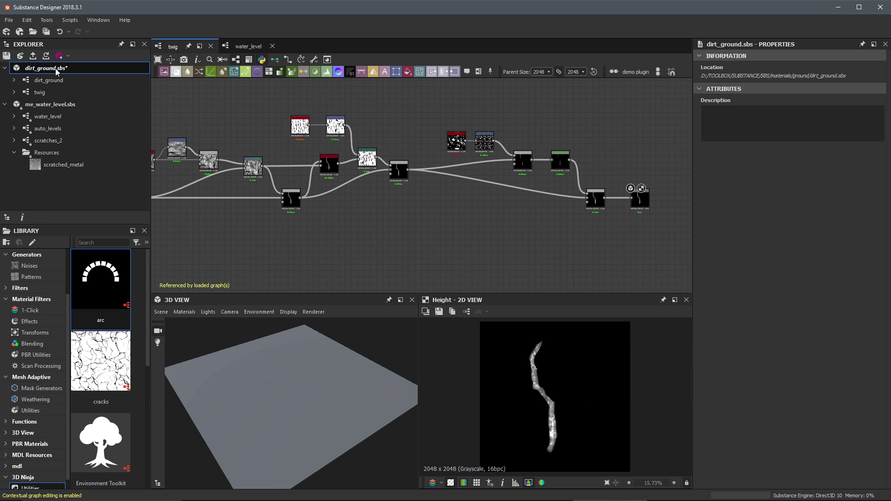
left_click(41, 93)
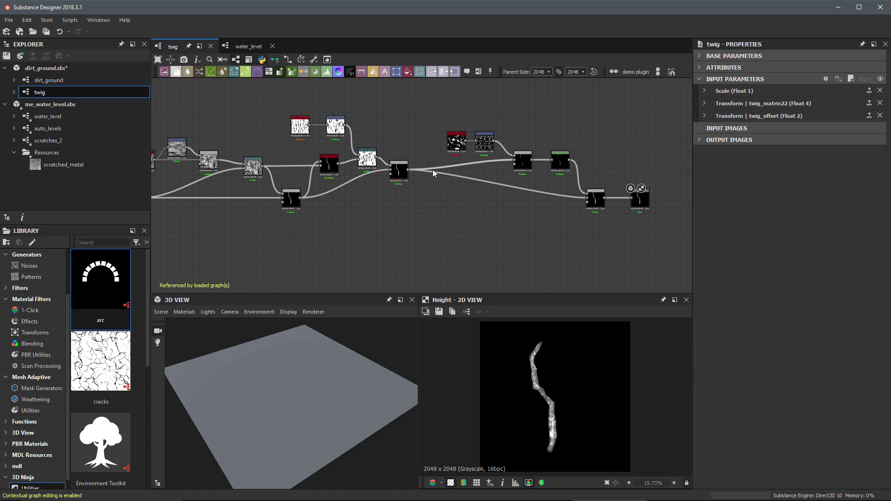
left_click(56, 80)
left_click(41, 93)
Zoom in and select the twig graph's height output node
scroll(632, 203, "up", 3)
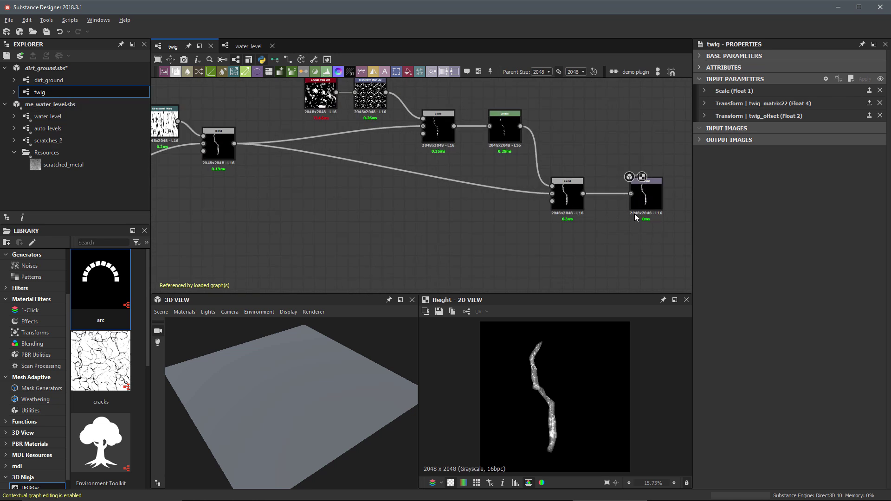
scroll(622, 206, "up", 3)
left_click(570, 197)
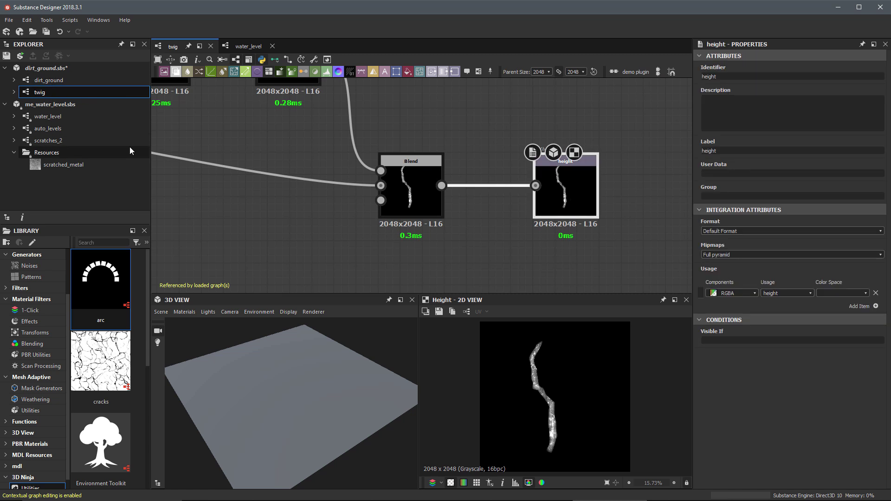
Set the twig graph's Output(s) computation attribute to No
left_click(490, 116)
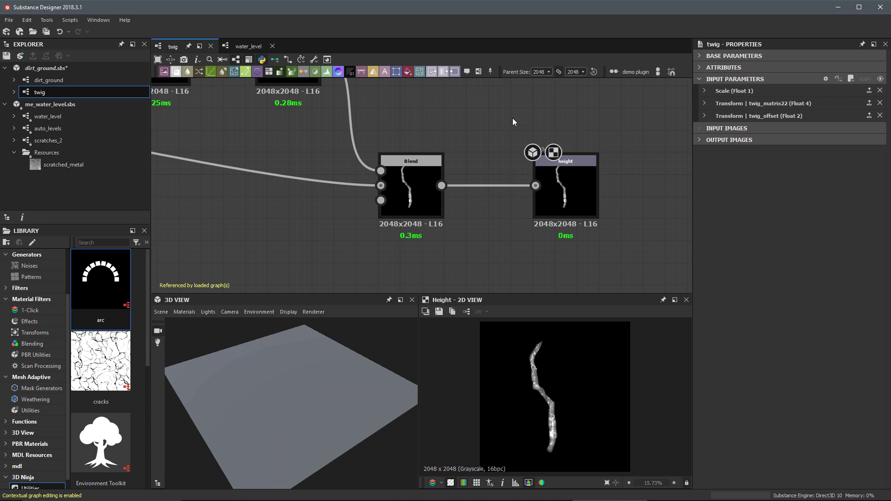
left_click(709, 67)
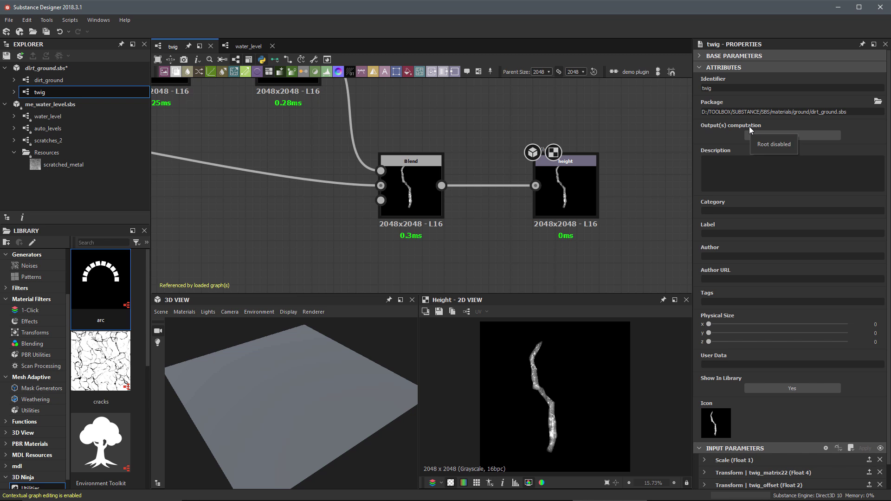
left_click(809, 135)
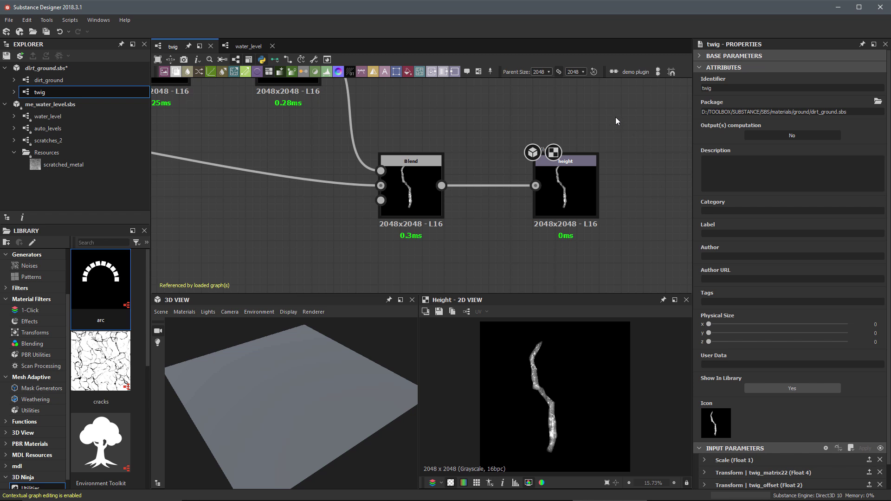
Check that the dirt_ground graph still has output computation Yes and three float inputs
left_click(62, 68)
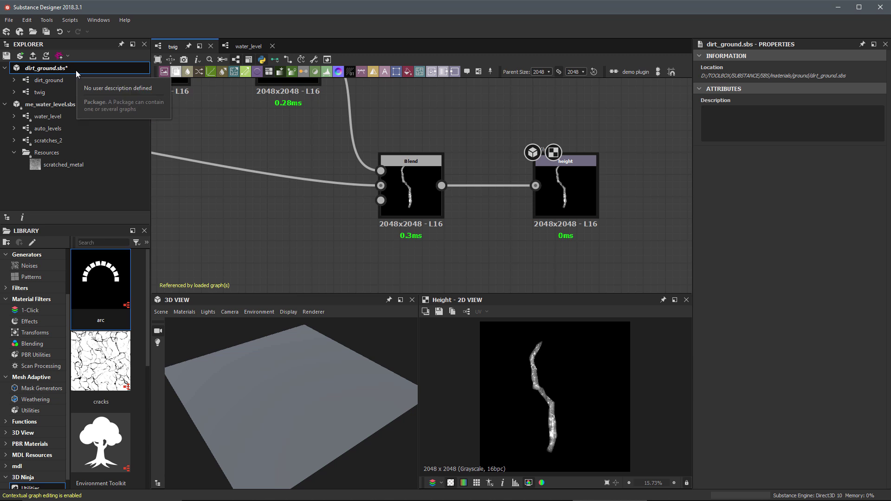
left_click(41, 93)
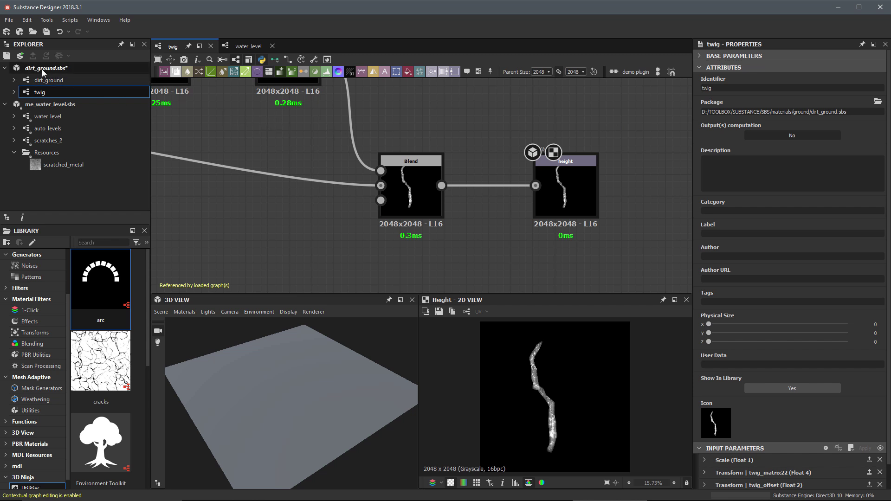
left_click(60, 82)
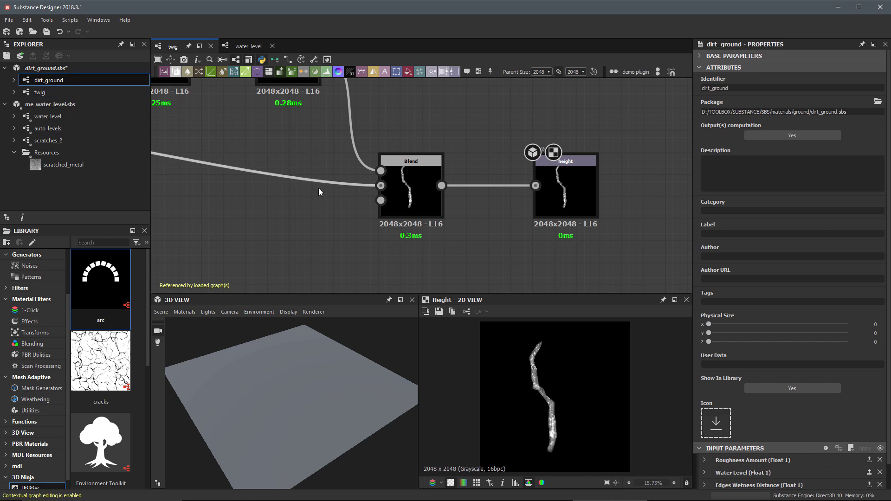
Save dirt_ground.sbs and re-publish it with the previous publish settings
left_click(60, 70)
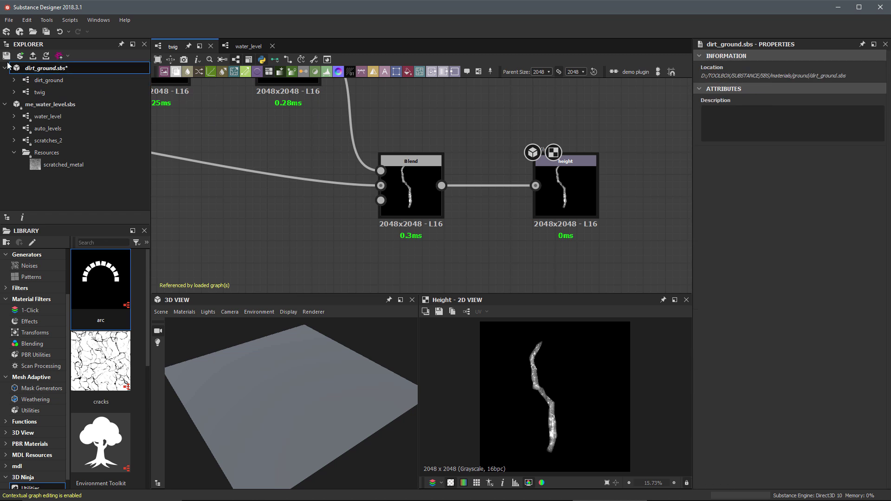
key("ctrl+s")
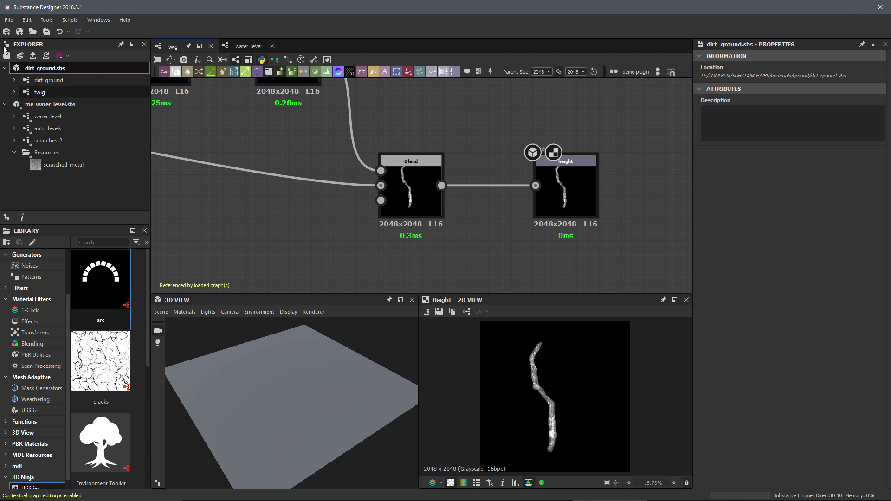
left_click(46, 59)
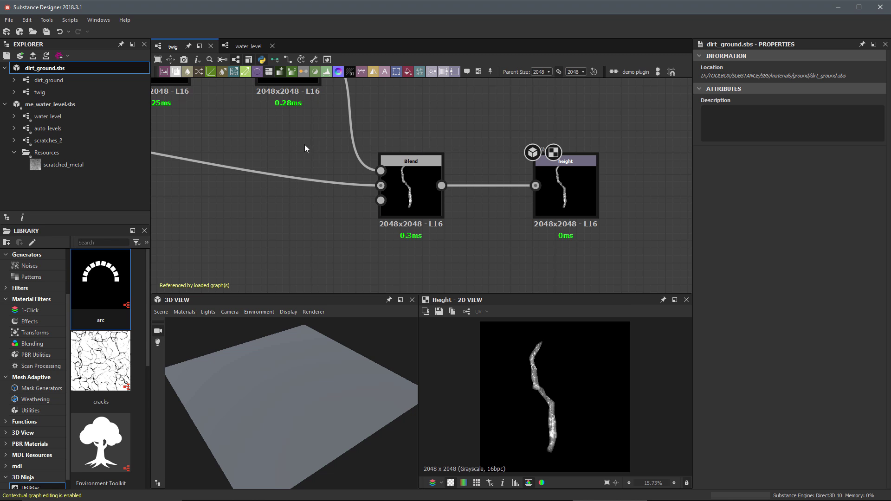
Select the dirt_ground graph in the Explorer
scroll(477, 211, "down", 6)
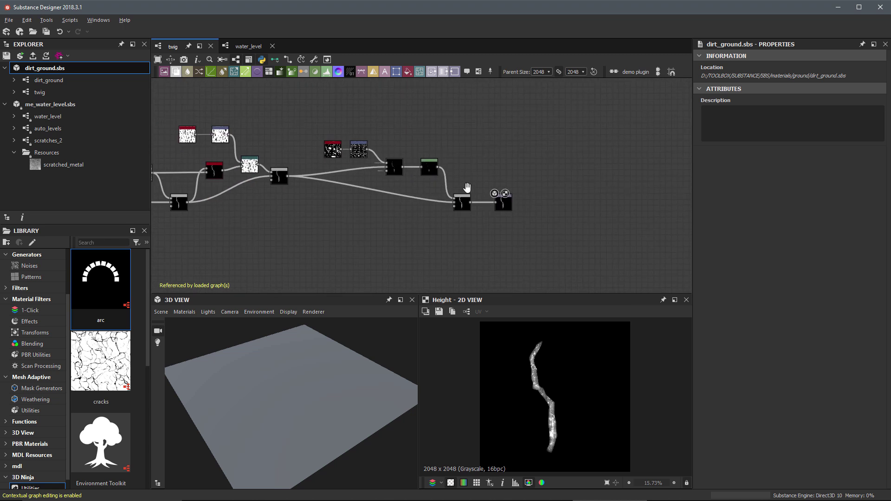
scroll(455, 137, "down", 1)
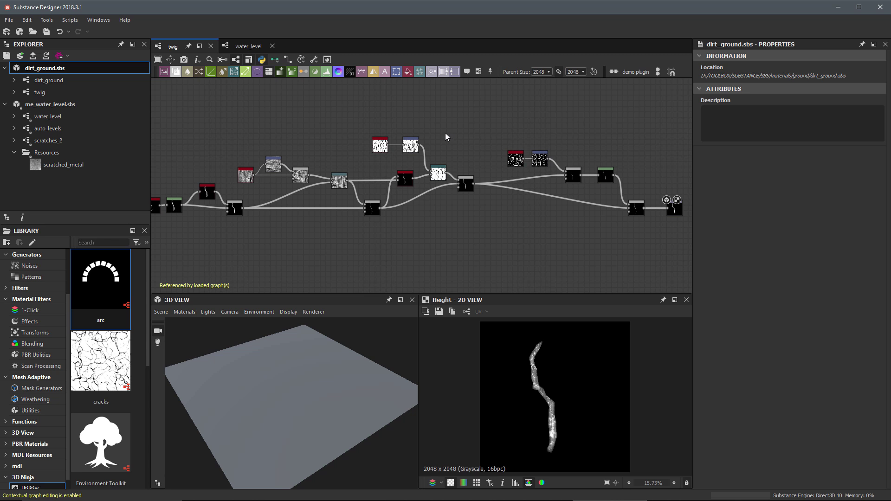
left_click(51, 80)
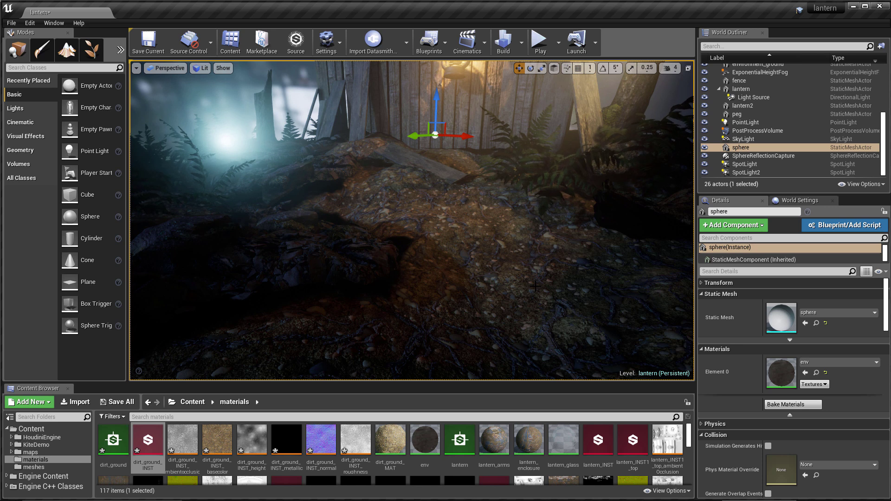
Open the dirt_ground_INST instance editor from the Content Browser and move its window aside
double_click(158, 432)
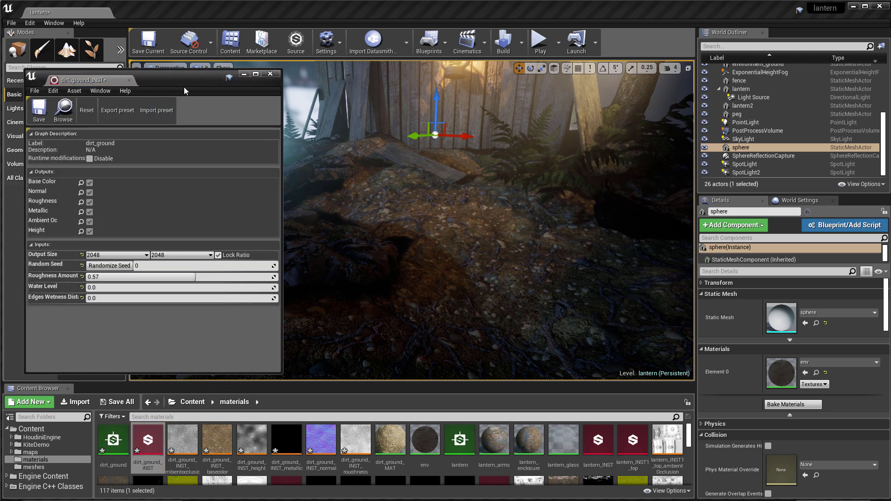
left_click_drag(186, 85, 179, 81)
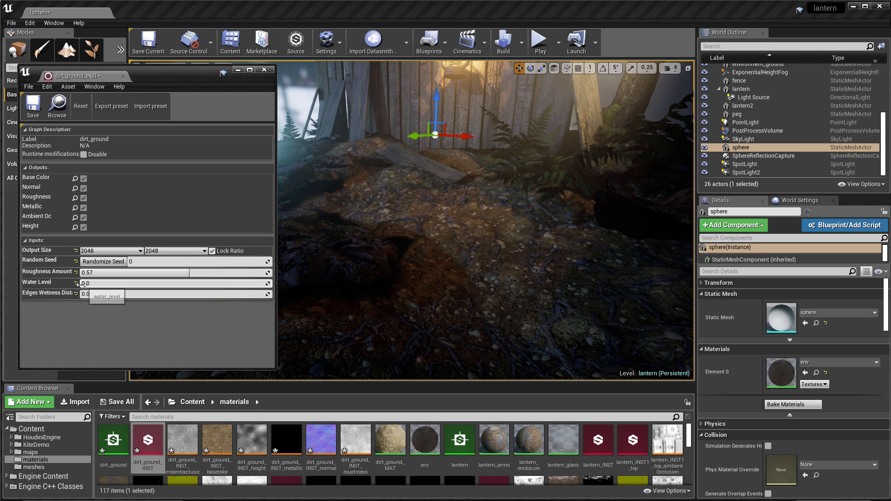
Set dirt_ground_INST Water Level to 0.328 and Edges Wetness Distance to 0.14
left_click_drag(83, 284, 143, 283)
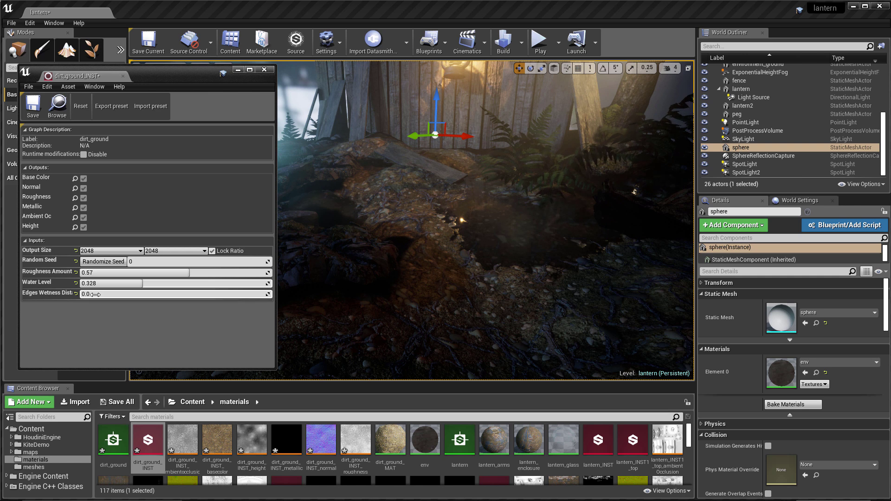
left_click_drag(88, 295, 106, 294)
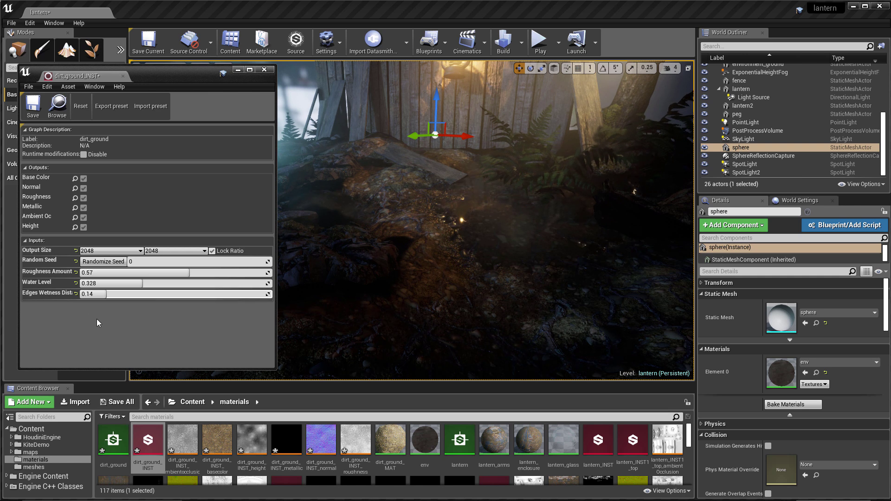